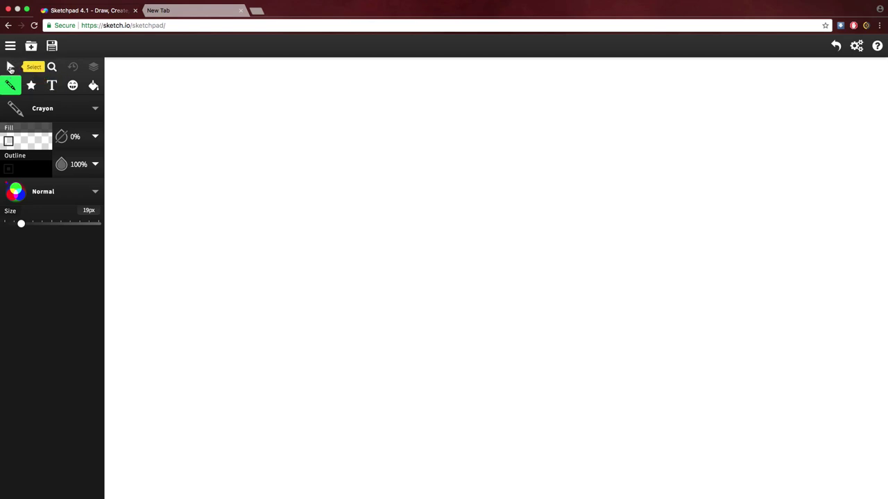
- Switch the brush type to the thin 2px Pencil
click(40, 109)
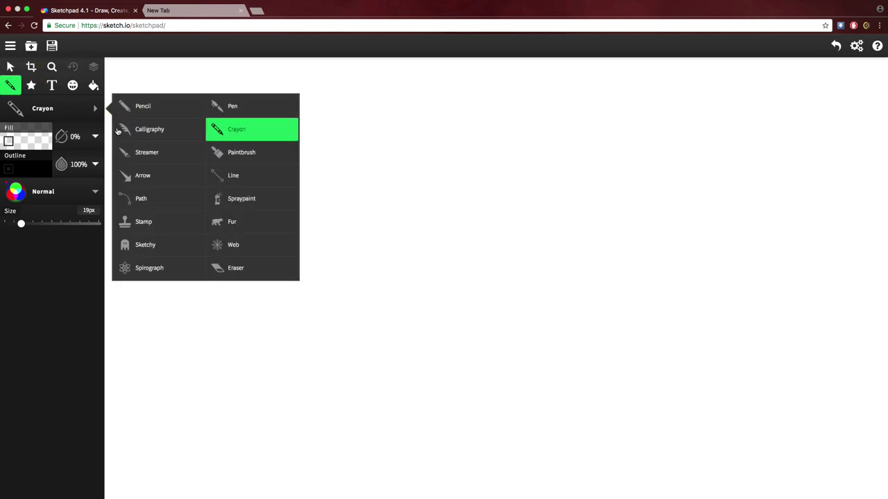
click(131, 111)
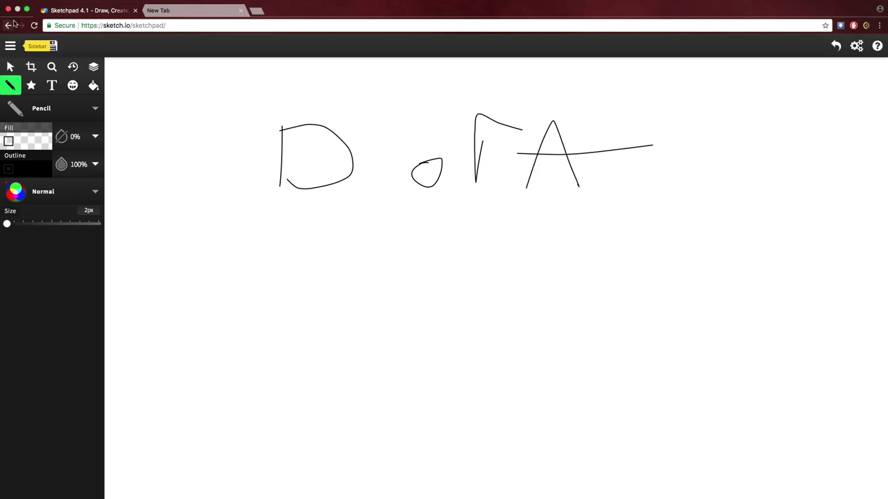
- Keeping the Pencil, draw Dora's large oval head below the letters, with hair and bangs
click(30, 110)
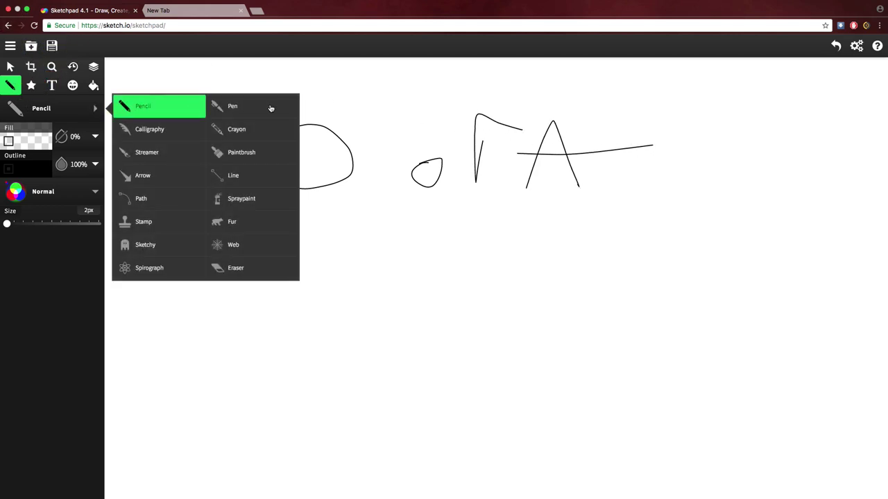
click(60, 109)
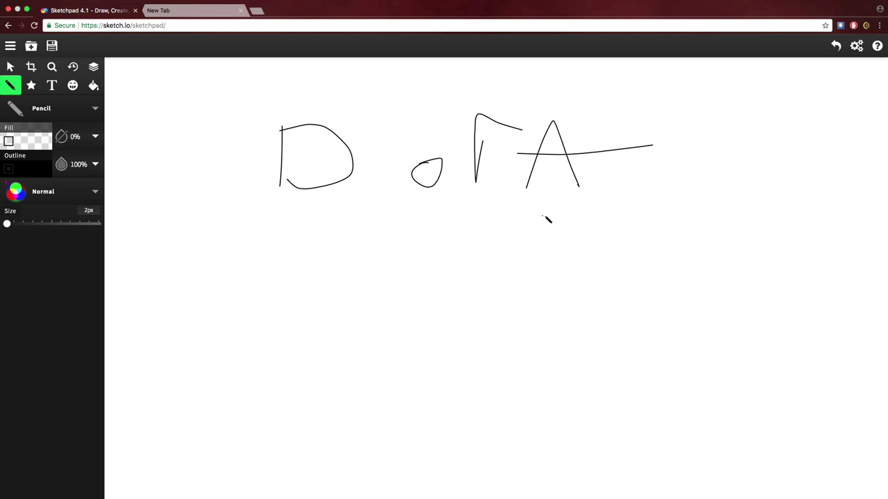
mouse_move(545, 217)
mouse_down()
mouse_move(428, 225)
mouse_move(375, 243)
mouse_move(414, 272)
mouse_move(464, 290)
mouse_move(605, 275)
mouse_move(633, 245)
mouse_move(609, 222)
mouse_move(471, 209)
mouse_up()
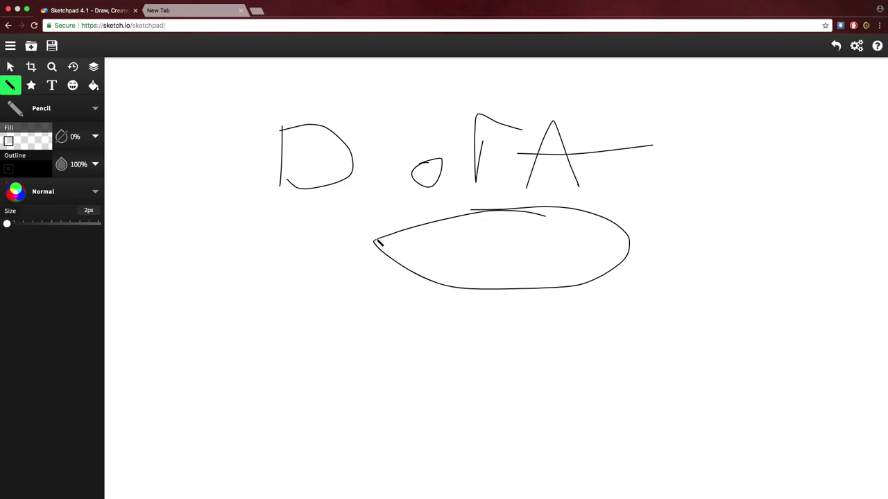
mouse_move(378, 243)
mouse_down()
mouse_move(363, 301)
mouse_move(353, 268)
mouse_move(429, 192)
mouse_move(437, 213)
mouse_move(500, 198)
mouse_move(644, 209)
mouse_move(692, 303)
mouse_move(655, 309)
mouse_move(619, 291)
mouse_move(615, 265)
mouse_up()
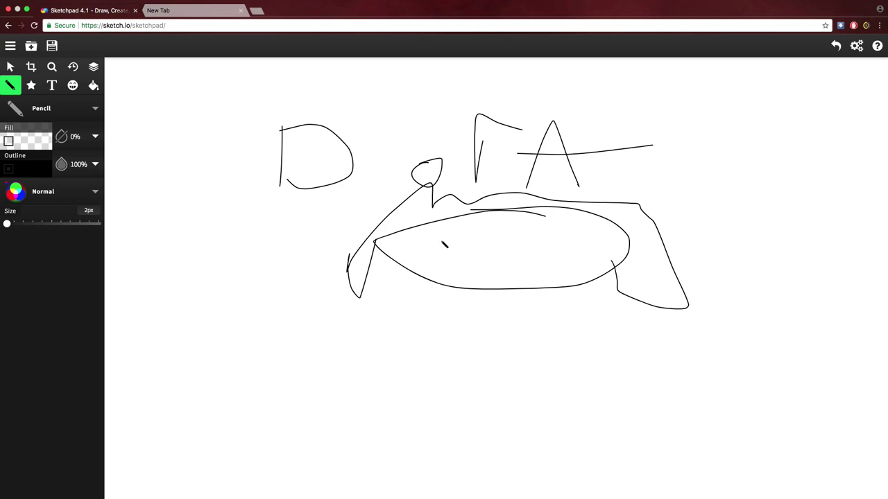
mouse_move(403, 239)
mouse_down()
mouse_move(512, 217)
mouse_move(514, 247)
mouse_move(602, 254)
mouse_up()
- Add Dora's two eyes and the top of her torso under the chin
mouse_move(485, 251)
mouse_down()
mouse_move(449, 258)
mouse_move(480, 270)
mouse_move(477, 242)
mouse_up()
mouse_move(526, 261)
mouse_down()
mouse_move(504, 269)
mouse_move(508, 294)
mouse_up()
mouse_move(455, 299)
mouse_down()
mouse_move(458, 370)
mouse_move(482, 373)
mouse_move(530, 361)
mouse_move(532, 297)
mouse_up()
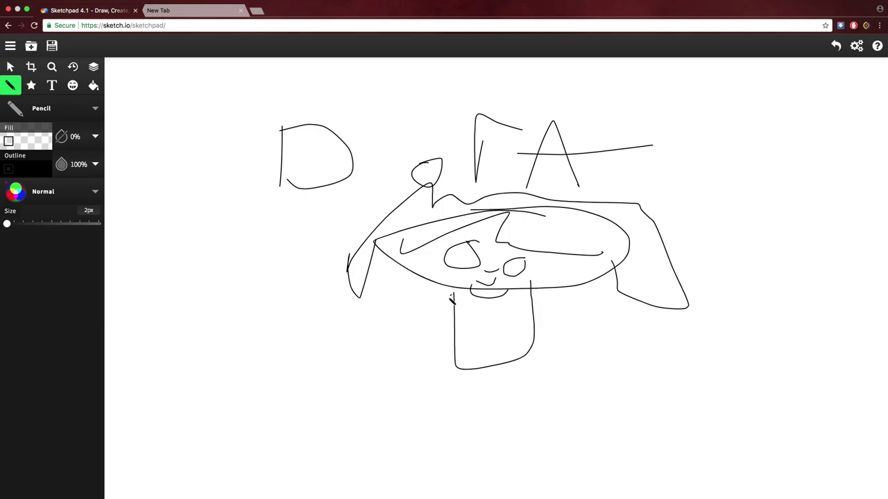
- Draw Dora's left and right arms with hands, then her shorts and legs down to the feet
mouse_move(449, 300)
mouse_down()
mouse_move(441, 310)
mouse_move(451, 317)
mouse_move(410, 359)
mouse_up()
mouse_move(555, 320)
mouse_down()
mouse_move(574, 338)
mouse_move(570, 355)
mouse_move(586, 373)
mouse_move(577, 346)
mouse_up()
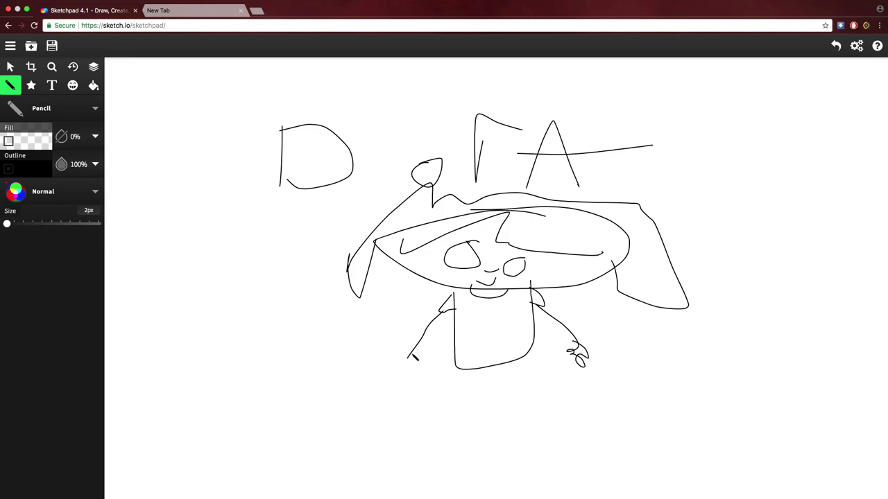
mouse_move(413, 356)
mouse_down()
mouse_move(392, 352)
mouse_move(429, 362)
mouse_move(425, 344)
mouse_up()
mouse_move(463, 370)
mouse_down()
mouse_move(471, 428)
mouse_move(500, 426)
mouse_move(497, 379)
mouse_move(502, 413)
mouse_move(517, 407)
mouse_move(527, 355)
mouse_up()
mouse_move(479, 421)
mouse_down()
mouse_move(485, 464)
mouse_move(422, 451)
mouse_move(396, 466)
mouse_move(432, 486)
mouse_move(478, 480)
mouse_move(490, 461)
mouse_move(489, 417)
mouse_move(510, 402)
mouse_move(519, 476)
mouse_move(557, 473)
mouse_move(553, 457)
mouse_move(528, 447)
mouse_move(516, 399)
mouse_up()
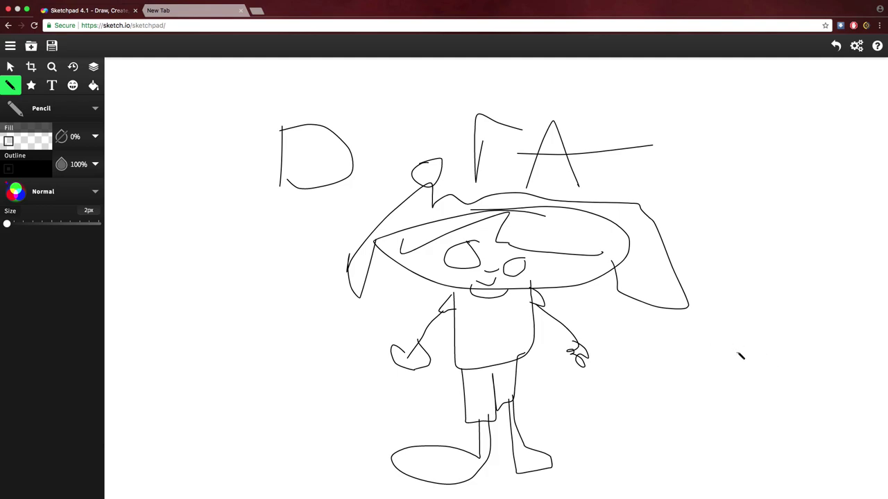
- Outline Boots's head to the right of Dora and draw his eye with a pupil
mouse_move(740, 355)
mouse_down()
mouse_move(735, 297)
mouse_move(782, 271)
mouse_move(824, 270)
mouse_move(843, 280)
mouse_move(810, 351)
mouse_move(760, 347)
mouse_move(720, 361)
mouse_up()
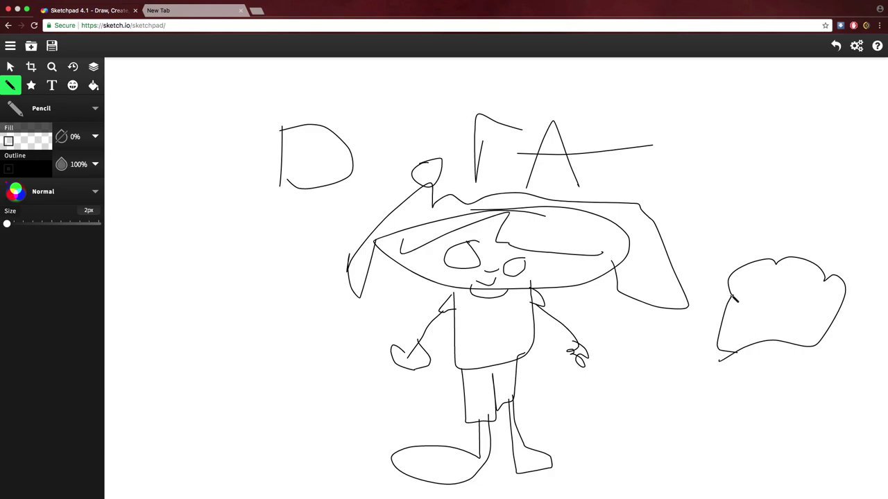
mouse_move(735, 298)
mouse_down()
mouse_move(743, 337)
mouse_move(778, 319)
mouse_move(759, 299)
mouse_move(736, 306)
mouse_move(818, 296)
mouse_move(766, 332)
mouse_up()
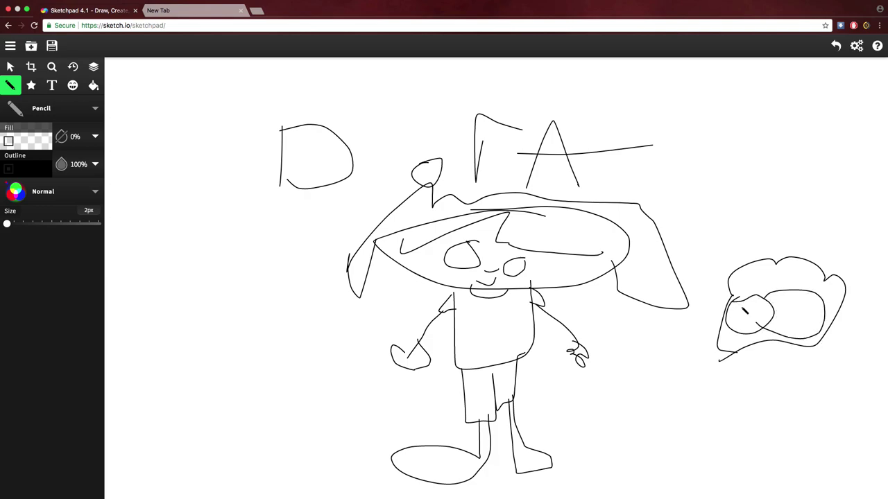
mouse_move(748, 301)
mouse_down()
mouse_move(748, 325)
mouse_move(819, 315)
mouse_up()
- Add Boots's muzzle, mouth, lower face edge, round-bellied body and legs
mouse_move(744, 340)
mouse_down()
mouse_move(761, 350)
mouse_move(810, 345)
mouse_move(820, 370)
mouse_move(798, 381)
mouse_move(770, 376)
mouse_move(743, 340)
mouse_move(764, 344)
mouse_move(770, 358)
mouse_move(837, 353)
mouse_up()
drag(780, 374, 811, 378)
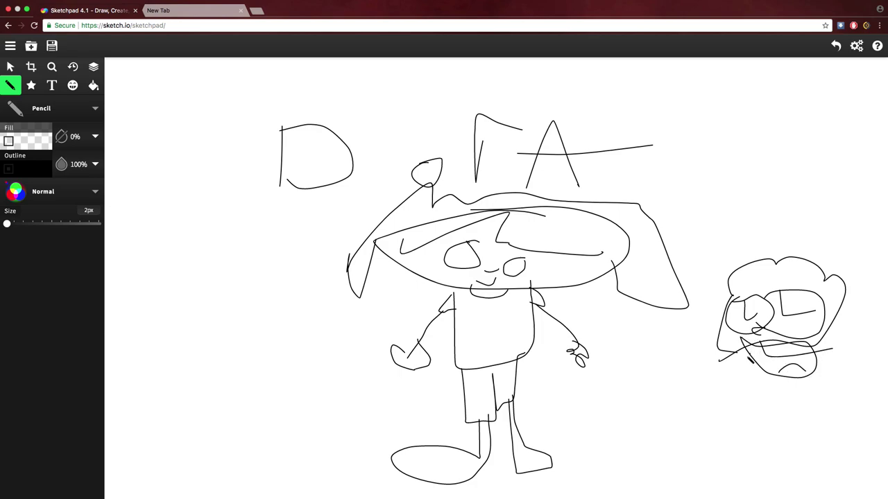
mouse_move(729, 358)
mouse_down()
mouse_move(804, 401)
mouse_move(824, 378)
mouse_move(821, 333)
mouse_up()
mouse_move(733, 385)
mouse_down()
mouse_move(790, 415)
mouse_move(791, 390)
mouse_move(739, 414)
mouse_move(776, 416)
mouse_move(758, 390)
mouse_move(674, 351)
mouse_move(706, 341)
mouse_move(724, 395)
mouse_move(790, 402)
mouse_move(841, 393)
mouse_move(848, 350)
mouse_move(862, 371)
mouse_move(830, 394)
mouse_move(779, 407)
mouse_up()
mouse_move(733, 434)
mouse_down()
mouse_move(732, 476)
mouse_move(698, 471)
mouse_move(698, 479)
mouse_move(749, 483)
mouse_move(752, 443)
mouse_move(728, 467)
mouse_move(758, 463)
mouse_move(771, 442)
mouse_move(767, 485)
mouse_move(799, 485)
mouse_move(800, 472)
mouse_move(772, 444)
mouse_up()
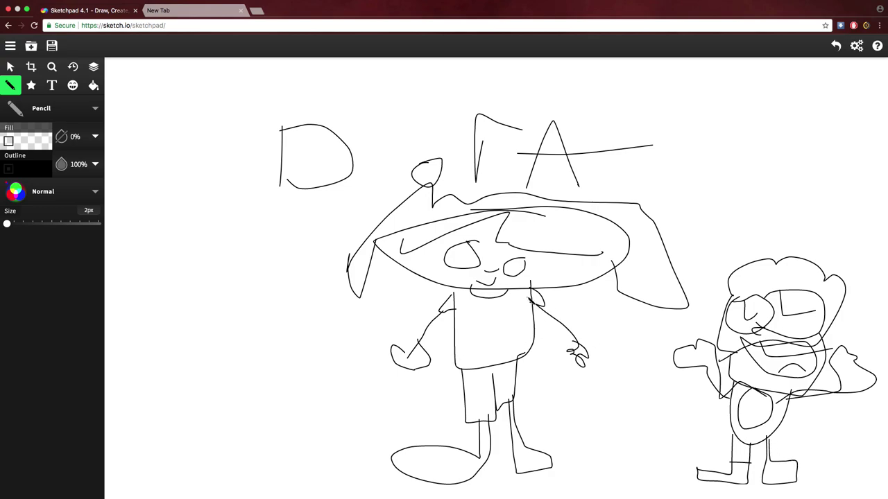
- Sketch a small shape with detail lines and a tiny face beside Dora's right shoulder
mouse_move(528, 300)
mouse_down()
mouse_move(567, 305)
mouse_move(563, 324)
mouse_move(546, 344)
mouse_move(521, 345)
mouse_up()
drag(567, 303, 601, 338)
mouse_move(580, 302)
mouse_down()
mouse_move(591, 286)
mouse_move(617, 319)
mouse_move(607, 328)
mouse_up()
drag(586, 312, 593, 313)
drag(598, 309, 618, 321)
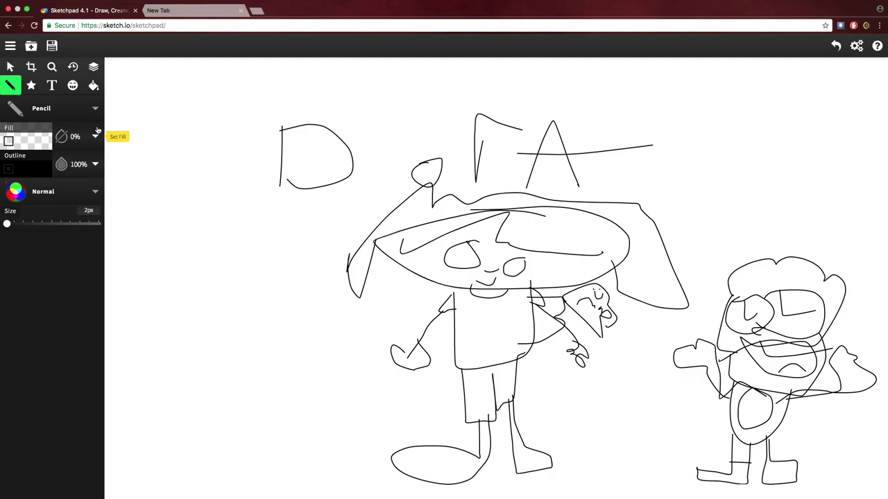
- Switch to the Crayon brush with pink (ffb4de) as the outline colour
click(77, 110)
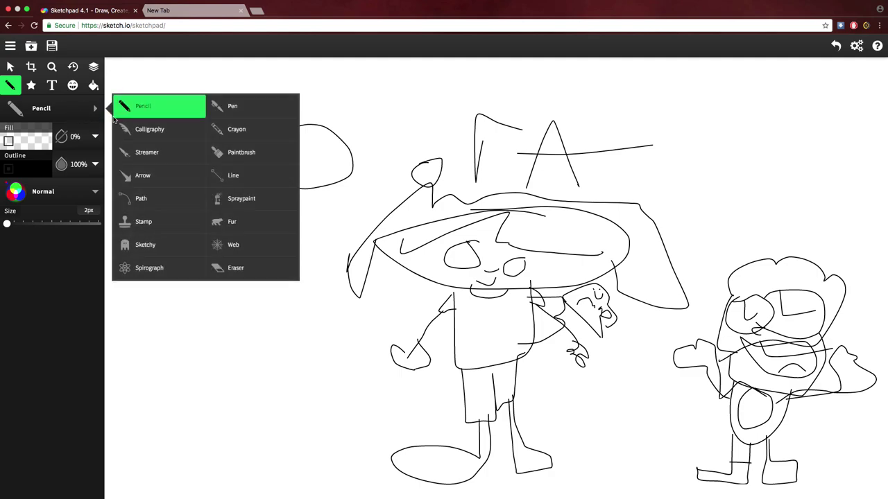
click(222, 129)
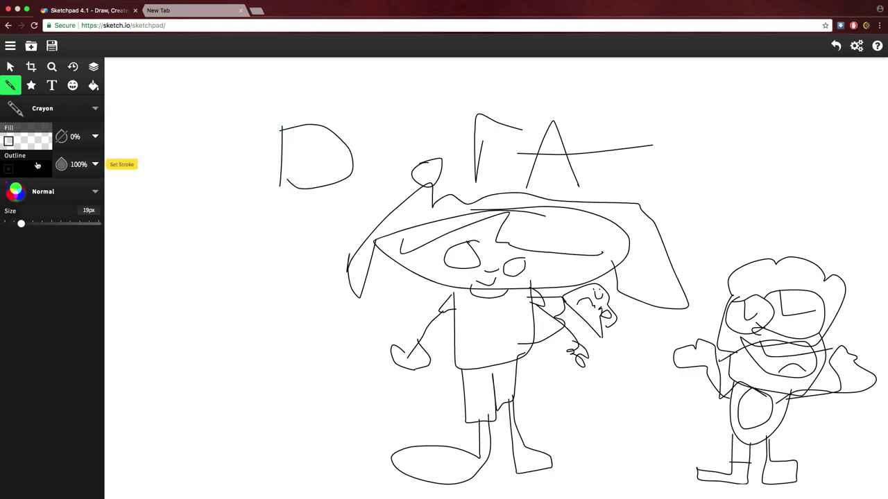
click(32, 166)
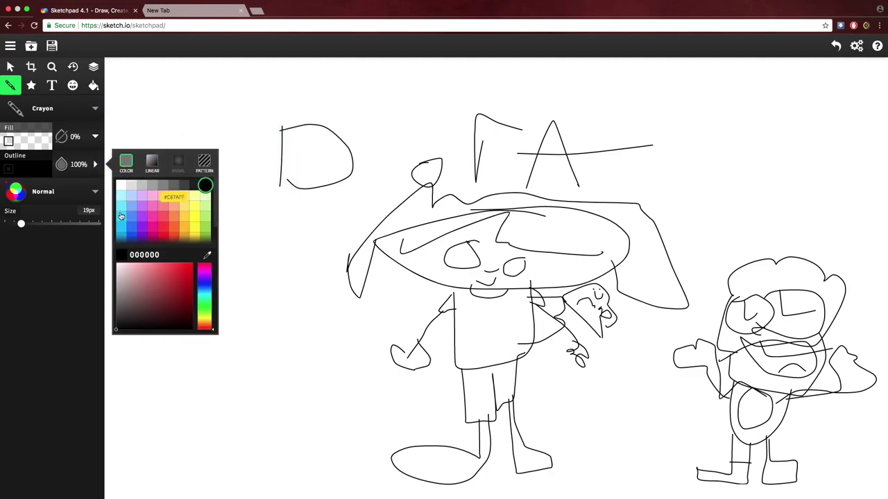
click(153, 196)
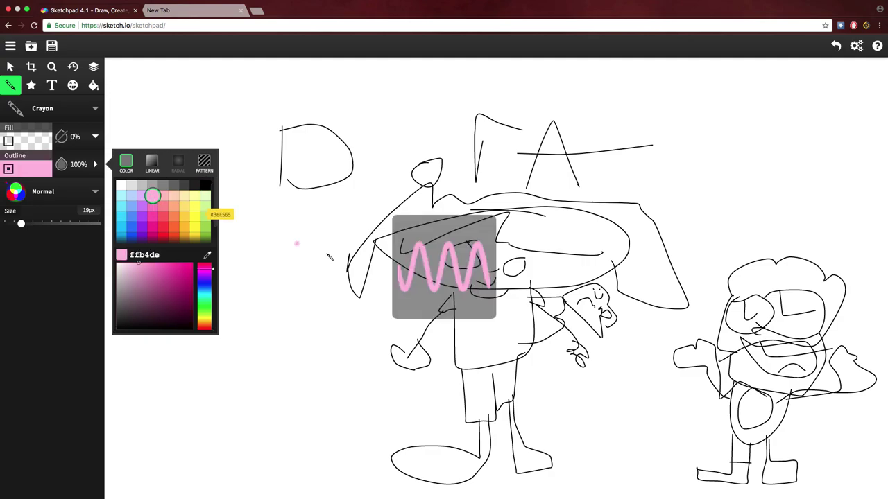
- Scribble pink crayon across Dora's shirt
click(464, 295)
mouse_move(459, 297)
mouse_down()
mouse_move(472, 354)
mouse_move(511, 348)
mouse_move(523, 316)
mouse_up()
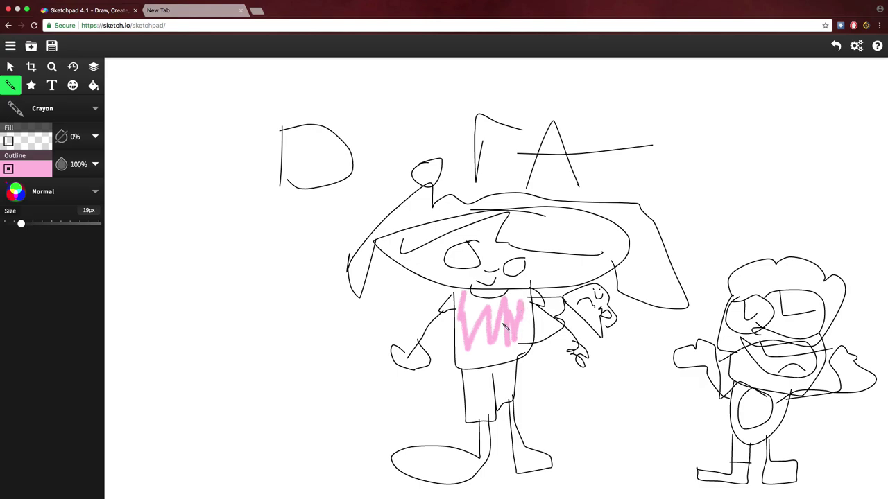
mouse_move(444, 311)
mouse_down()
mouse_move(494, 326)
mouse_move(539, 313)
mouse_up()
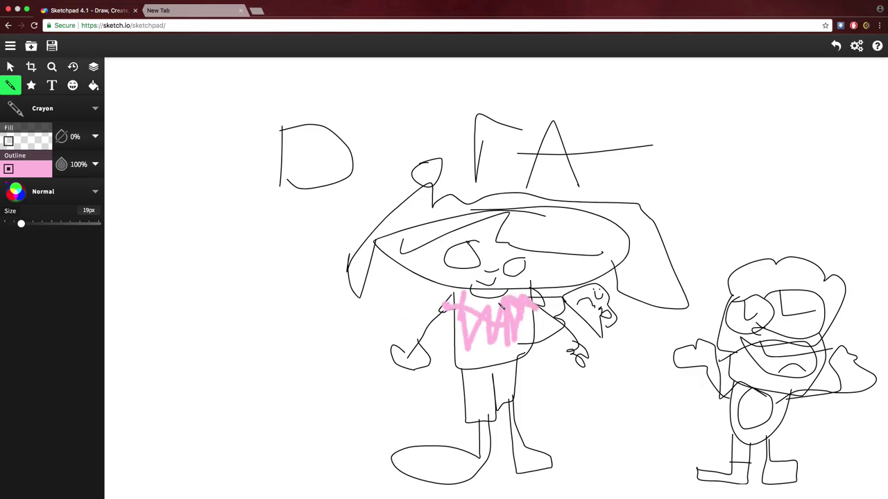
- Change the crayon to orange (ff6c20) and scribble over Dora's shorts
click(49, 170)
click(174, 227)
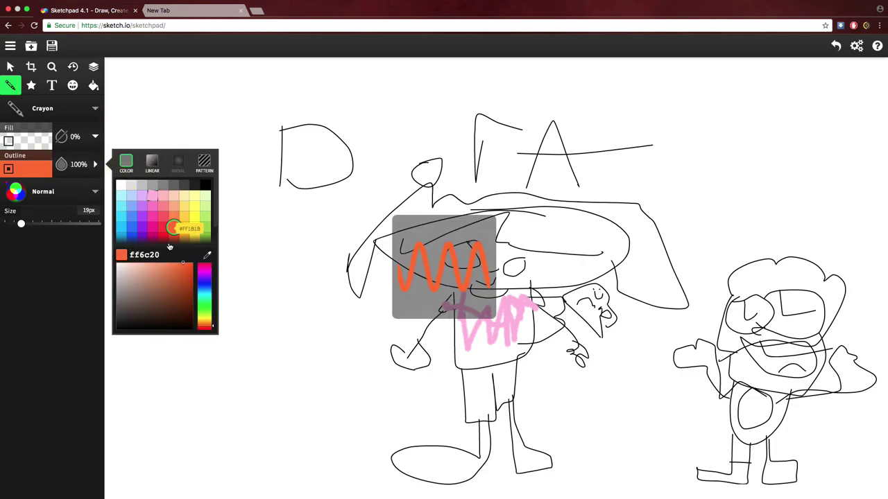
mouse_move(475, 381)
mouse_down()
mouse_move(515, 371)
mouse_move(476, 404)
mouse_move(511, 381)
mouse_move(511, 391)
mouse_move(486, 359)
mouse_move(499, 378)
mouse_move(488, 412)
mouse_up()
- Switch the crayon to black (000000), scribble Dora's hair, and outline the shoulder figure
click(30, 168)
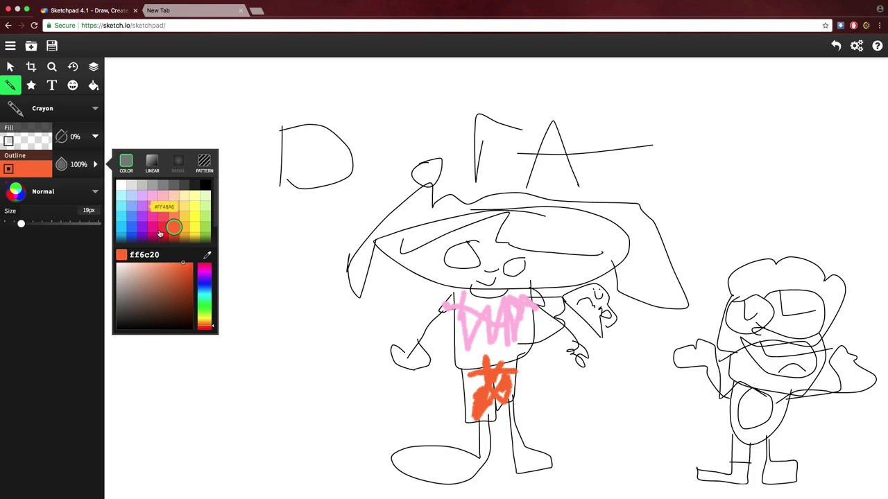
click(206, 185)
mouse_move(338, 270)
mouse_down()
mouse_move(363, 277)
mouse_move(368, 249)
mouse_move(405, 216)
mouse_move(417, 225)
mouse_move(407, 240)
mouse_move(445, 242)
mouse_move(447, 219)
mouse_move(601, 214)
mouse_move(589, 224)
mouse_move(520, 229)
mouse_move(678, 224)
mouse_move(586, 248)
mouse_move(627, 247)
mouse_move(640, 283)
mouse_move(678, 299)
mouse_up()
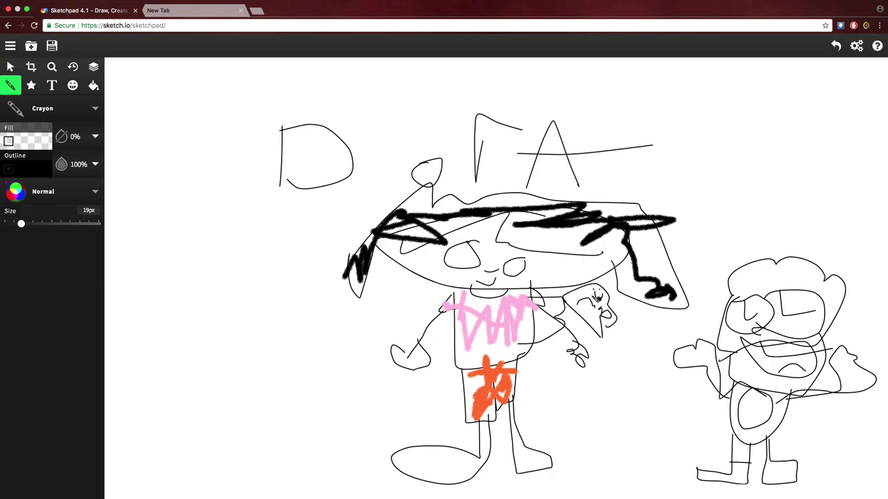
mouse_move(563, 297)
mouse_down()
mouse_move(592, 287)
mouse_move(611, 300)
mouse_move(625, 323)
mouse_move(621, 339)
mouse_move(573, 316)
mouse_move(561, 295)
mouse_up()
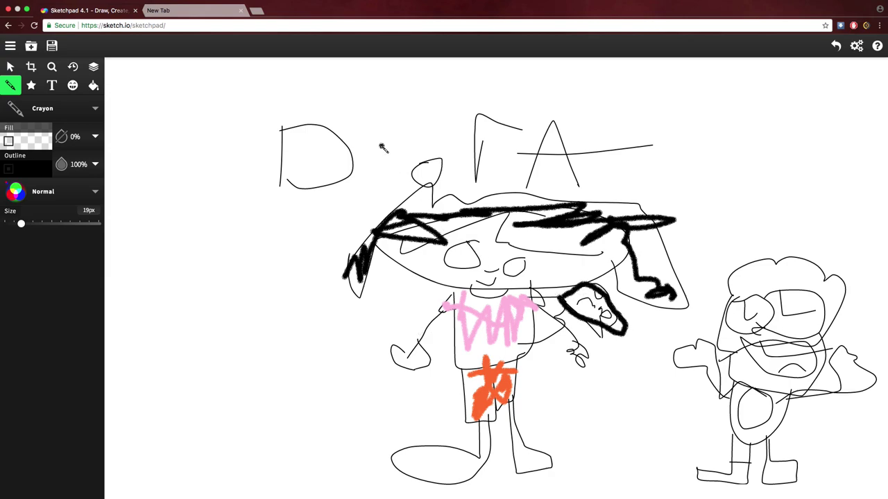
- Change the crayon to green (b6e565) and trace a loop around Boots's belly with a mark below
click(35, 158)
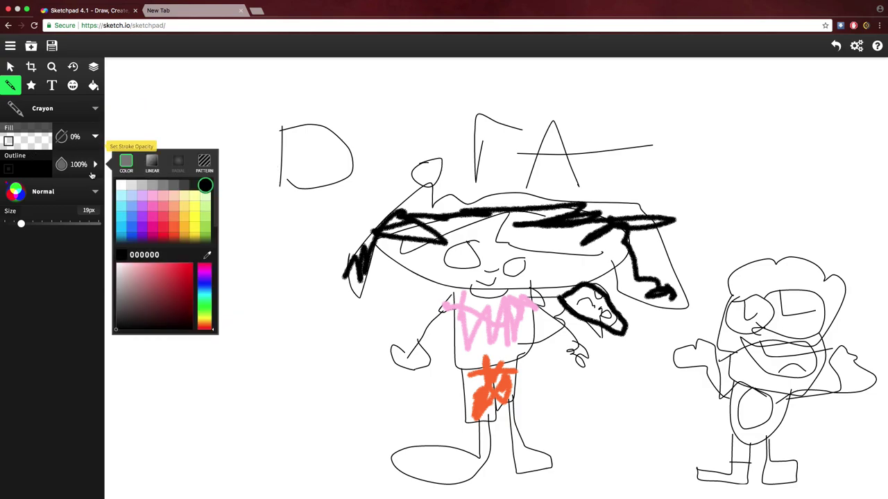
click(121, 196)
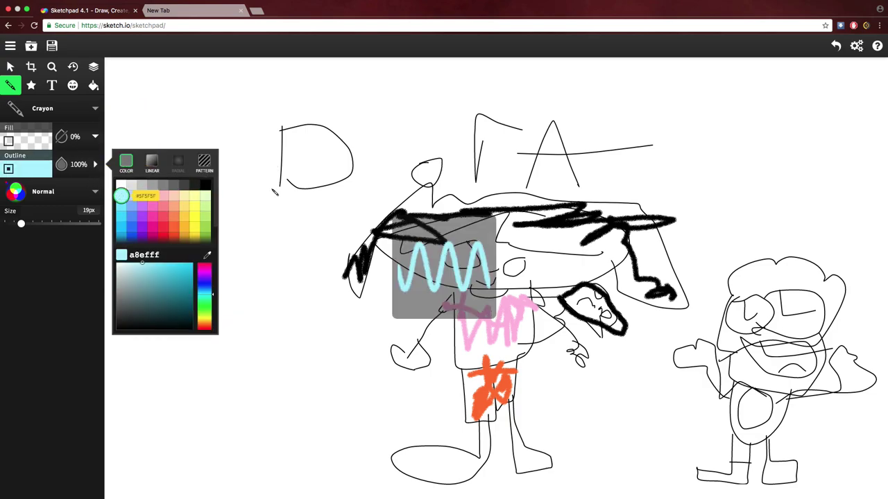
click(205, 217)
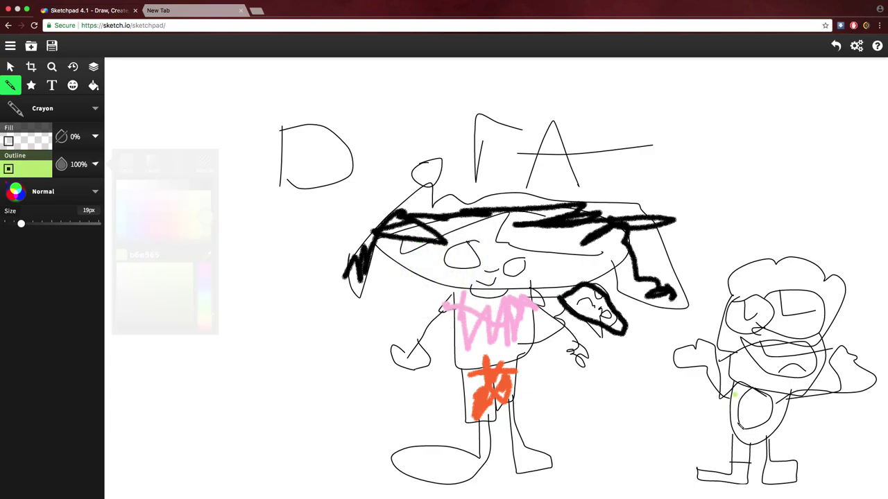
mouse_move(735, 396)
mouse_down()
mouse_move(751, 436)
mouse_move(771, 434)
mouse_move(775, 404)
mouse_move(703, 375)
mouse_move(788, 405)
mouse_move(836, 384)
mouse_up()
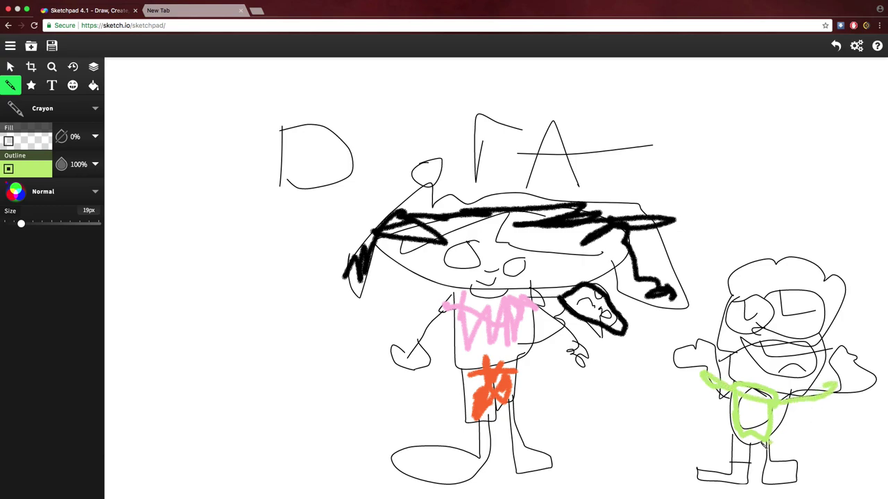
mouse_move(738, 441)
mouse_down()
mouse_move(733, 449)
mouse_move(774, 449)
mouse_up()
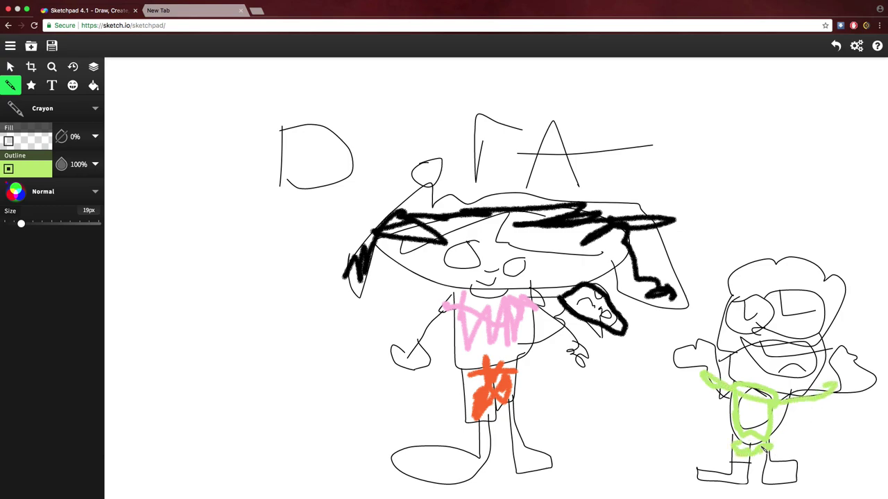
click(34, 168)
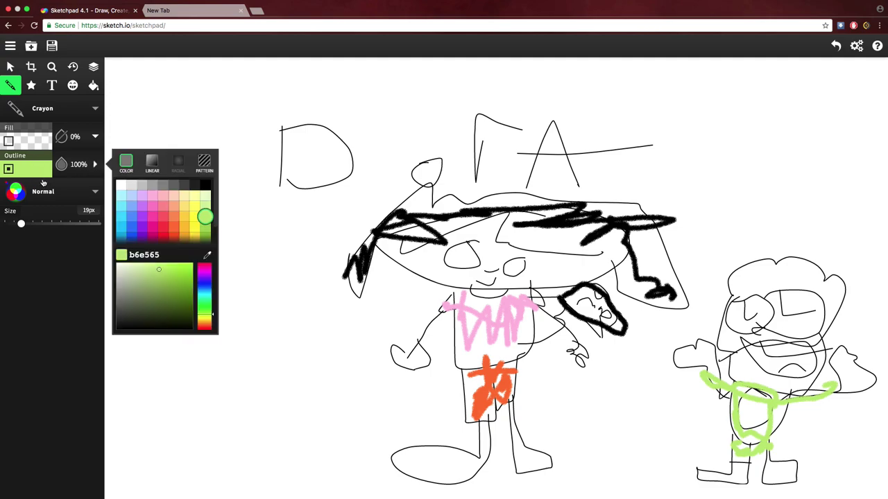
- Pick red (ff1b1b) and crayon over Boots's feet and left-side hand
click(163, 237)
mouse_move(753, 473)
mouse_down()
mouse_move(742, 491)
mouse_move(709, 483)
mouse_move(756, 482)
mouse_move(771, 469)
mouse_move(806, 469)
mouse_up()
mouse_move(680, 364)
mouse_down()
mouse_move(711, 362)
mouse_move(702, 333)
mouse_move(684, 359)
mouse_move(686, 341)
mouse_move(704, 350)
mouse_move(710, 372)
mouse_move(739, 368)
mouse_up()
click(781, 367)
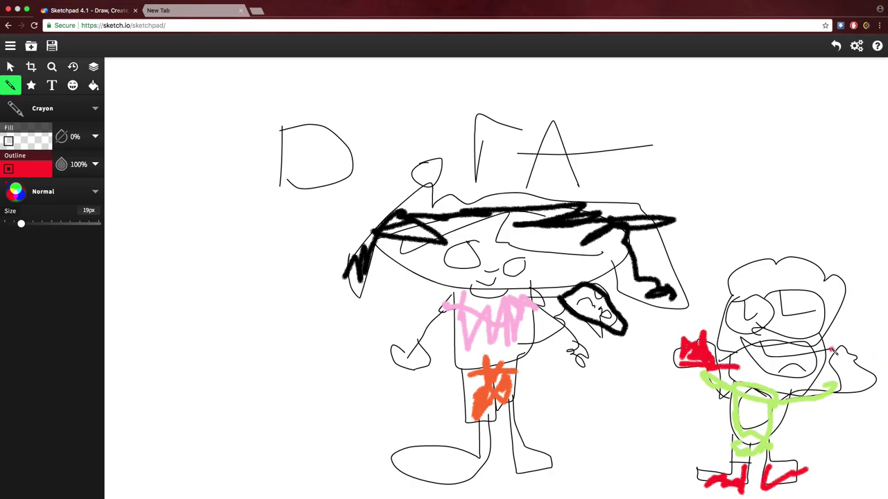
- Colour Boots's other hand and eyes red, and add a red zigzag across his head
mouse_move(834, 352)
mouse_down()
mouse_move(846, 379)
mouse_move(877, 390)
mouse_move(849, 374)
mouse_move(853, 364)
mouse_move(837, 403)
mouse_up()
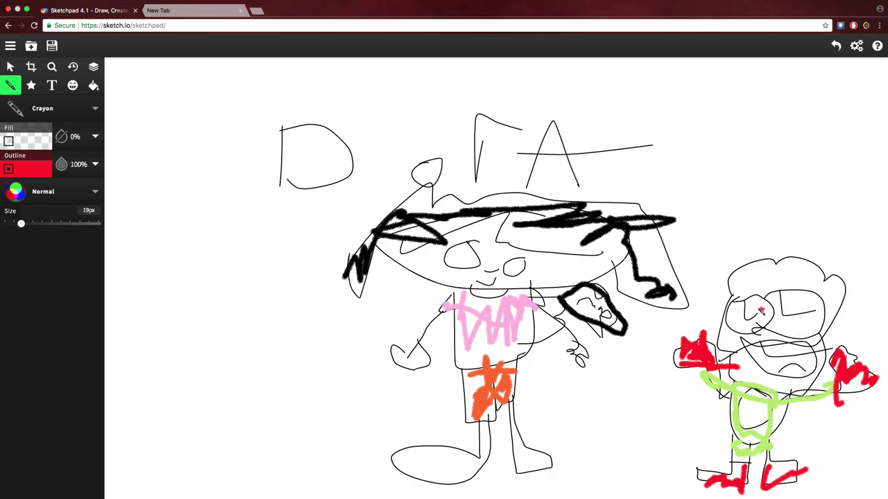
mouse_move(758, 316)
mouse_down()
mouse_move(737, 323)
mouse_move(771, 294)
mouse_move(758, 310)
mouse_move(824, 294)
mouse_move(799, 307)
mouse_up()
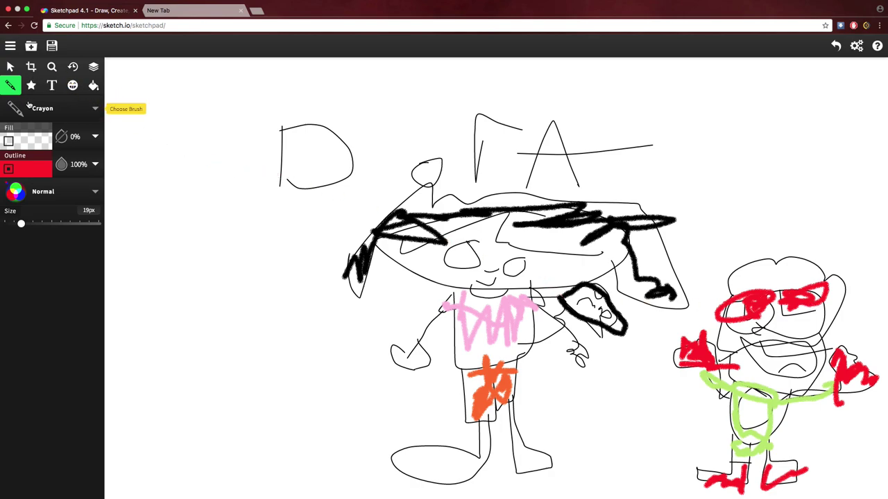
mouse_move(717, 265)
mouse_down()
mouse_move(782, 244)
mouse_move(845, 276)
mouse_up()
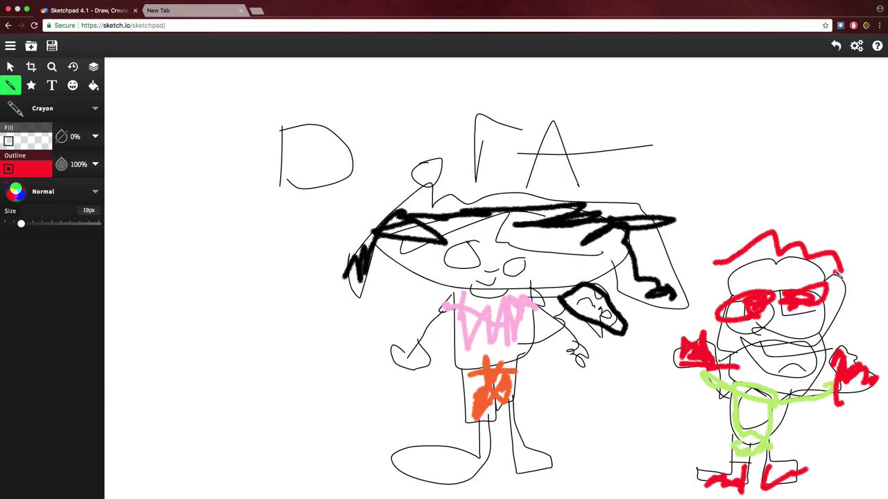